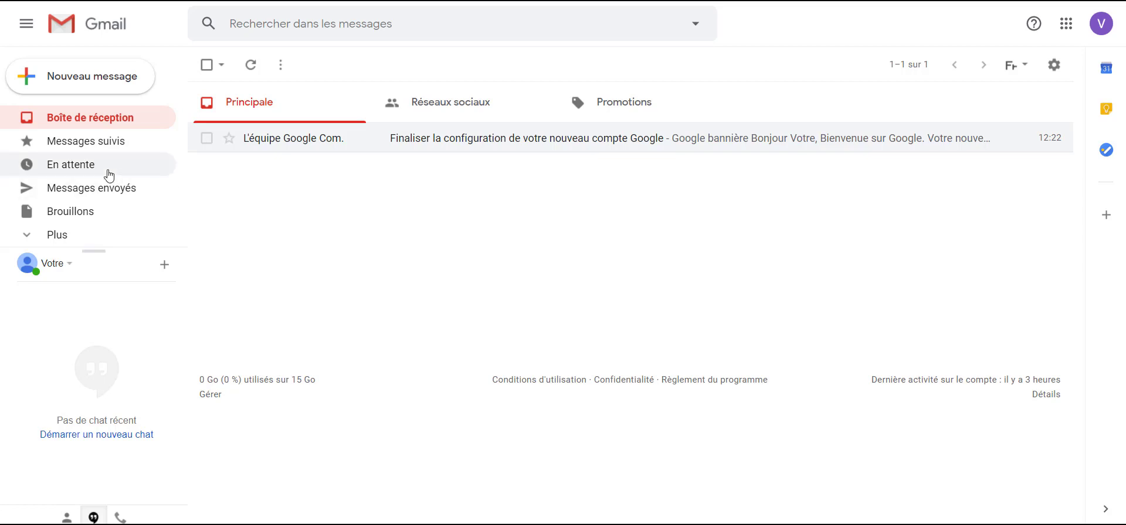
# Expand the Gmail sidebar with 'Plus' to reveal labels like Important, and scroll through them.
pyautogui.click(40, 239)
pyautogui.scroll(-3, 97, 166)
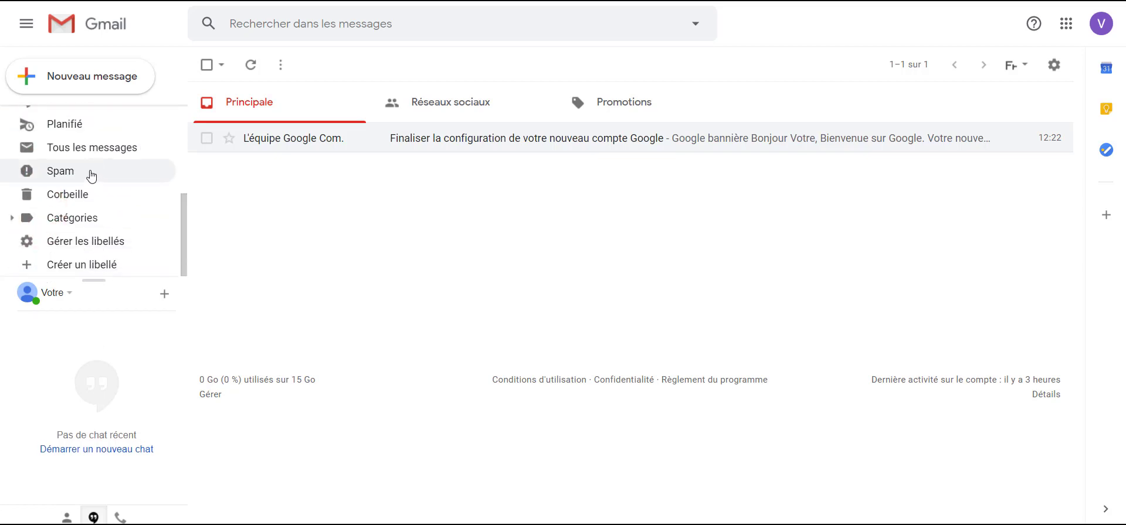
pyautogui.scroll(3, 91, 173)
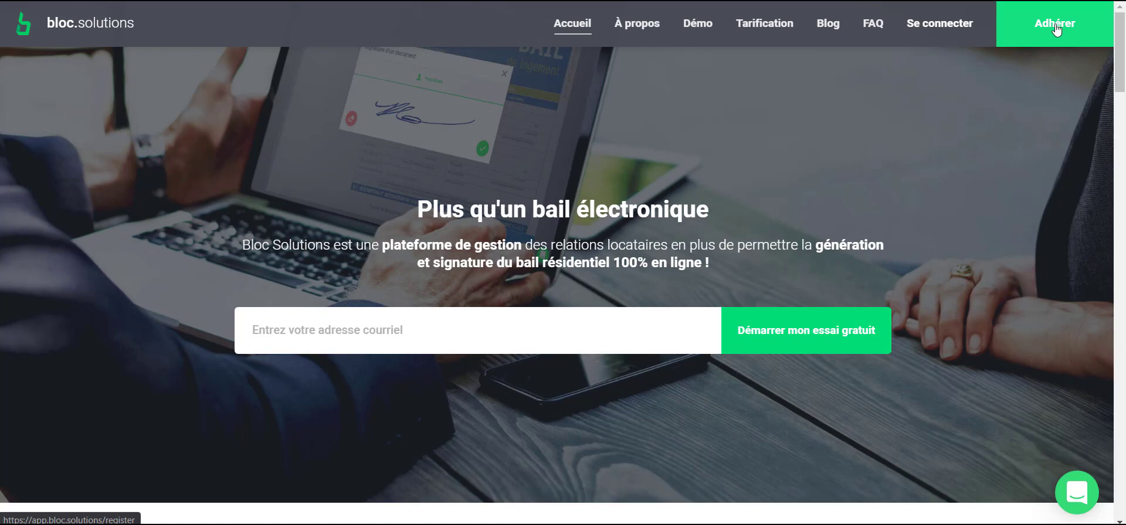
# Choose 'Adhérer' on the bloc.solutions home page to start a new account.
pyautogui.click(1056, 28)
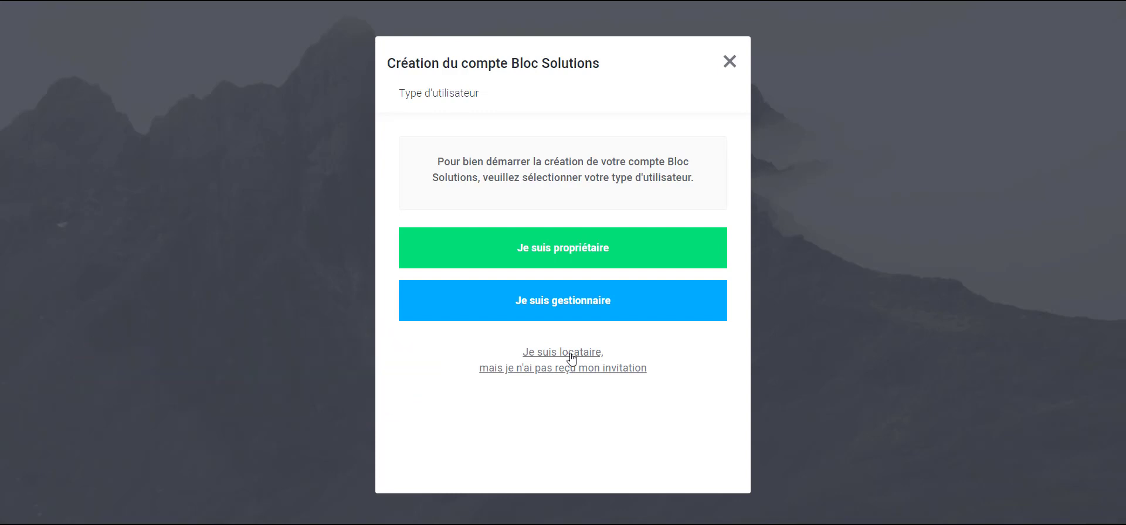
# Register as a tenant with first name 'Votre', last name 'Entreprise' and a phone number, then continue.
pyautogui.click(571, 355)
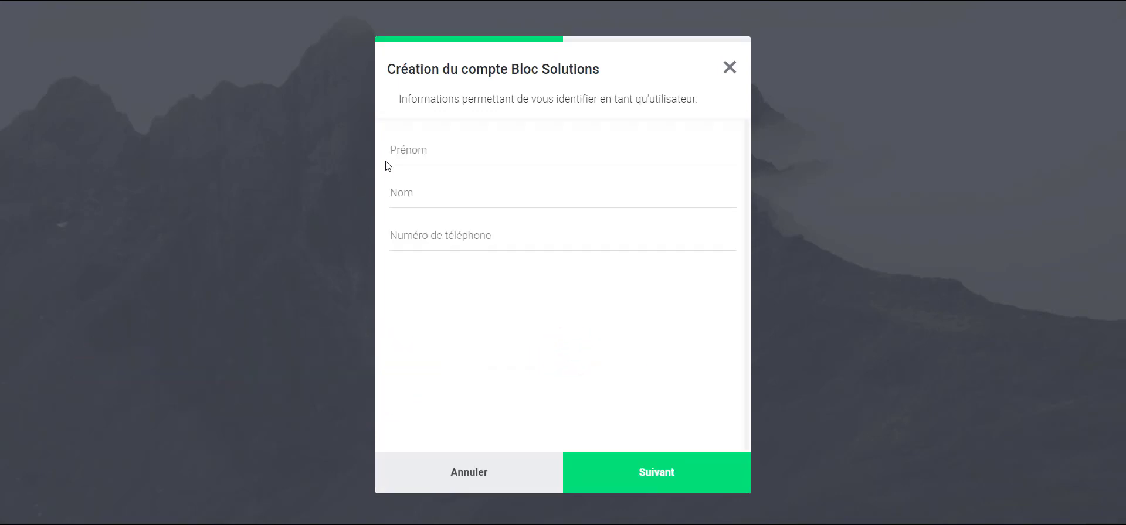
pyautogui.click(422, 151)
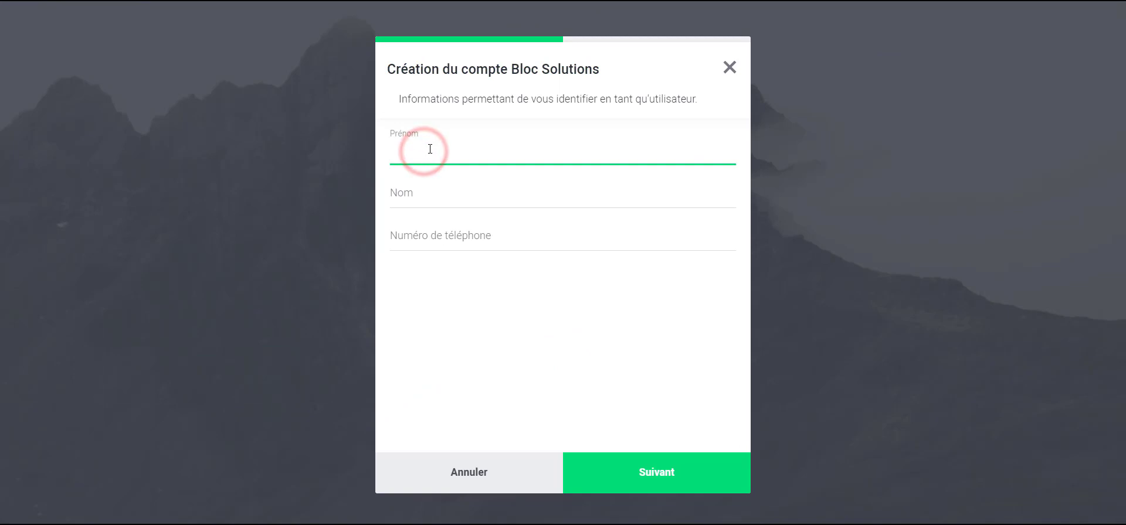
pyautogui.write('Votre')
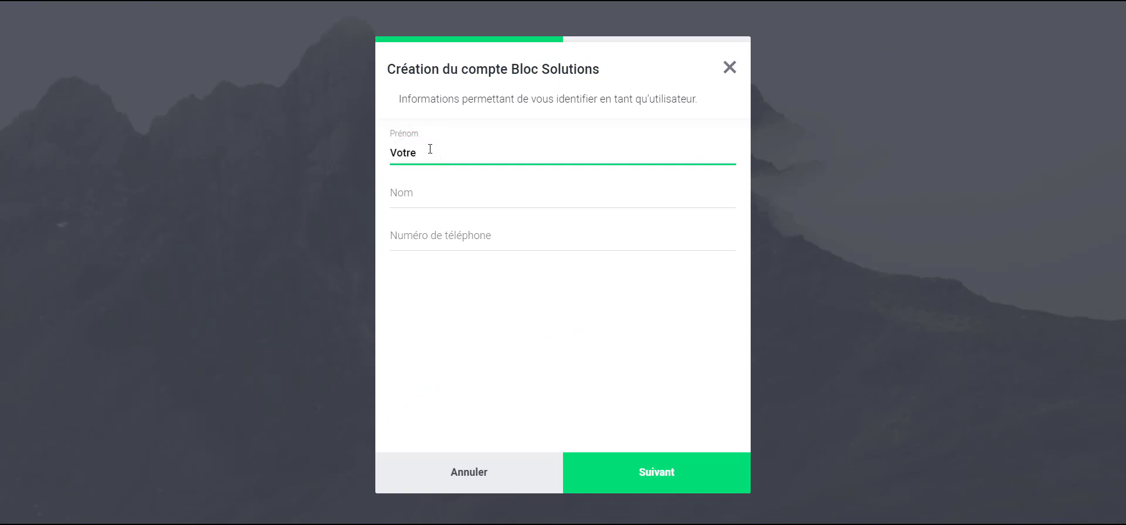
pyautogui.press('Tab')
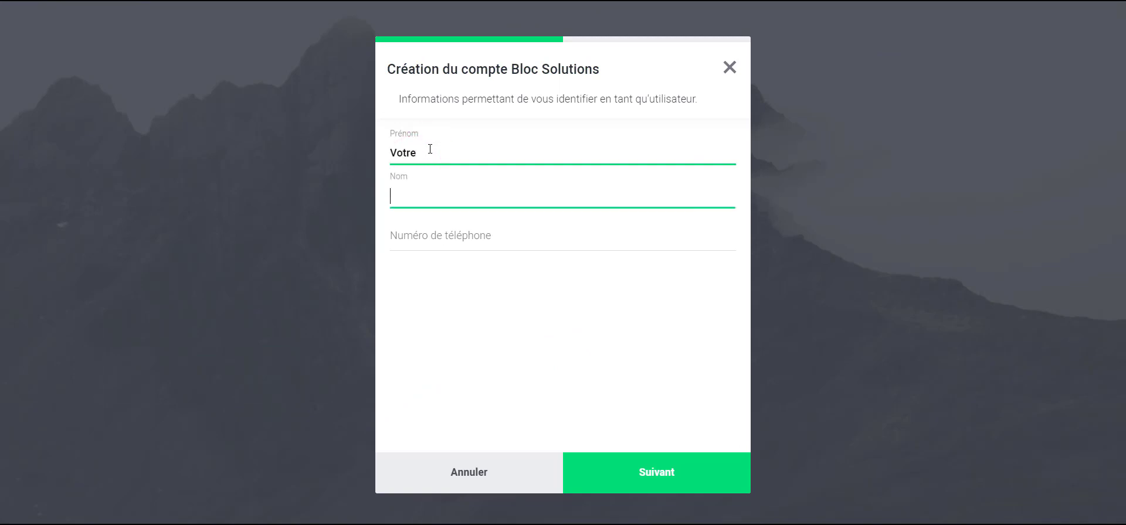
pyautogui.write('Entrepr')
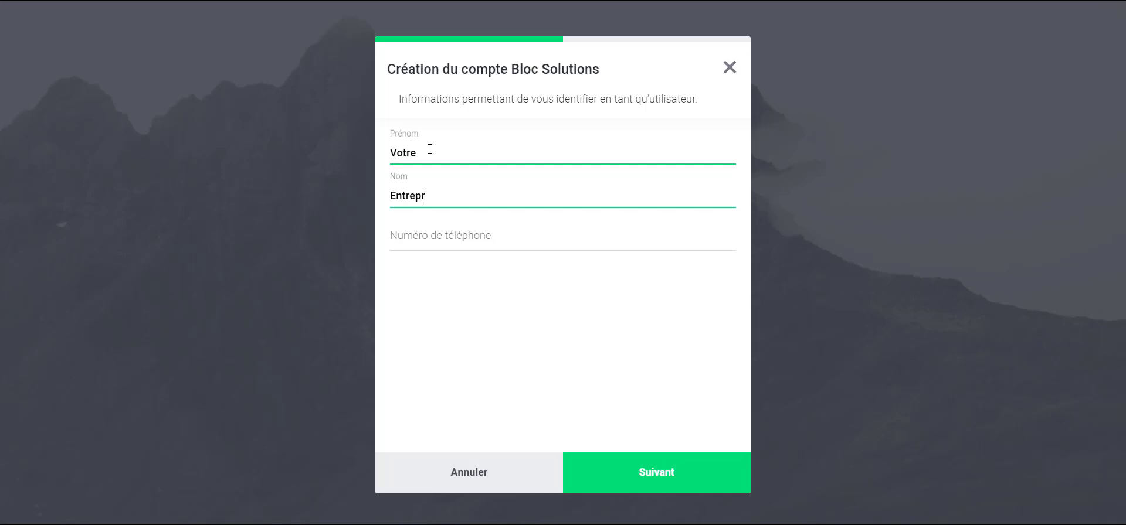
pyautogui.write('ise')
pyautogui.press('Tab')
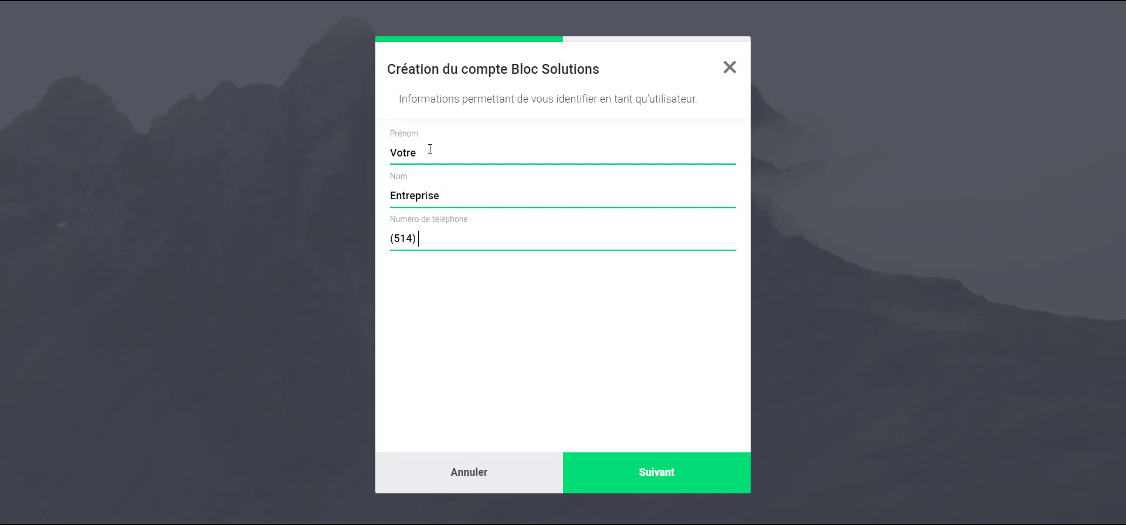
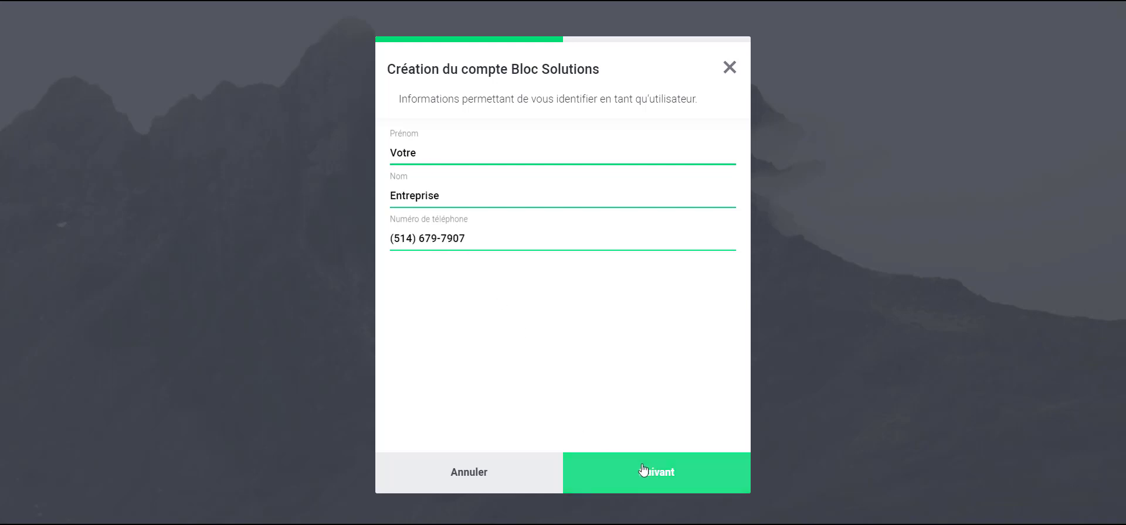
pyautogui.click(663, 473)
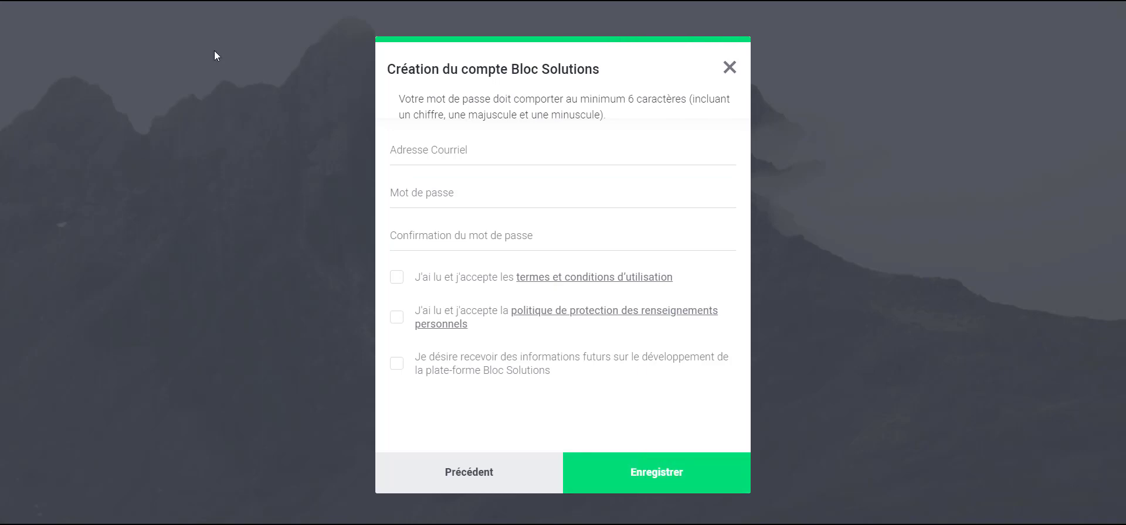
# Paste the account e-mail address and enter the password twice.
pyautogui.click(431, 154)
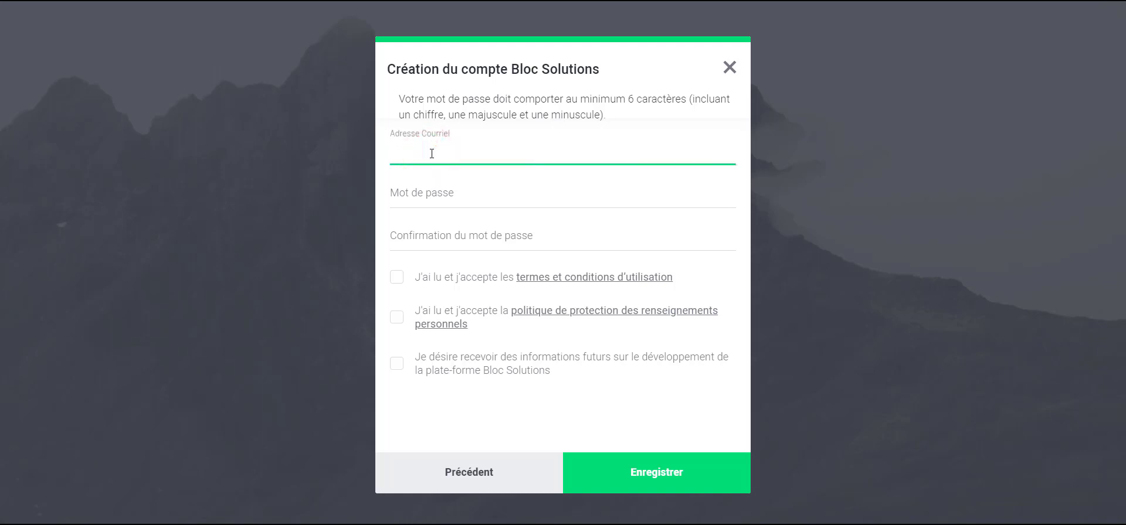
pyautogui.hotkey('ctrl', 'v')
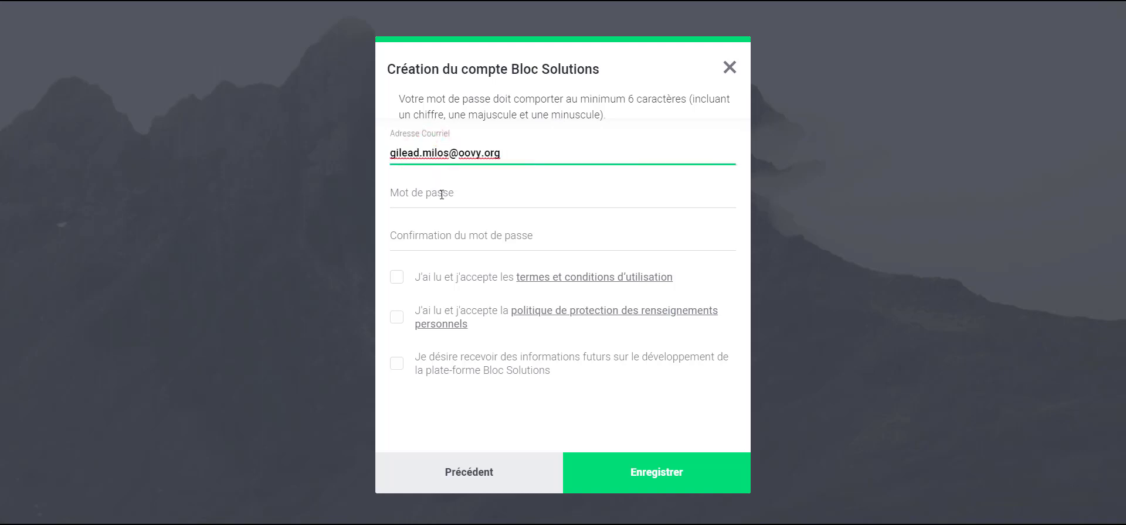
pyautogui.click(441, 194)
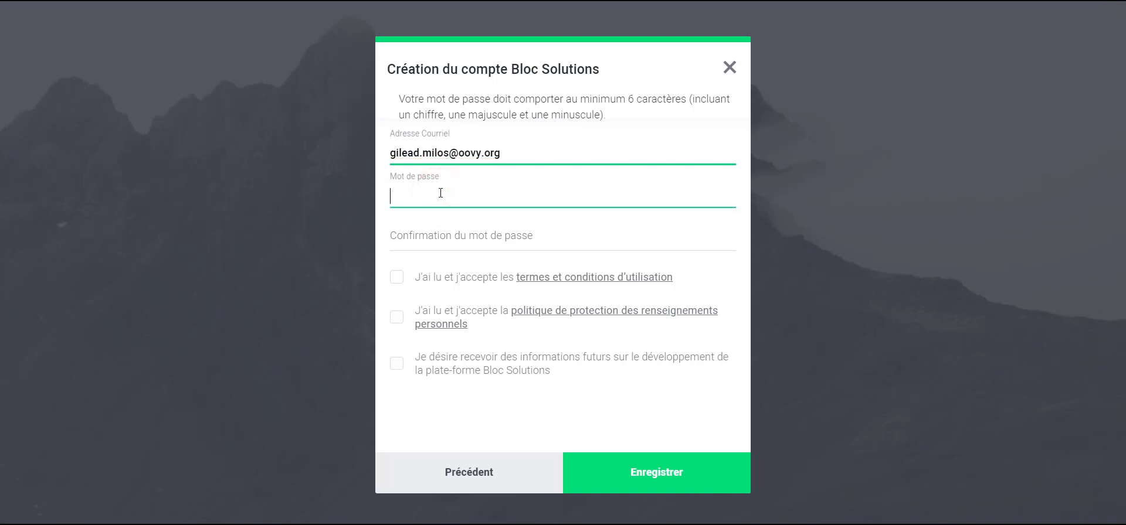
pyautogui.write('••••••••')
pyautogui.press('Tab')
pyautogui.write('••••••')
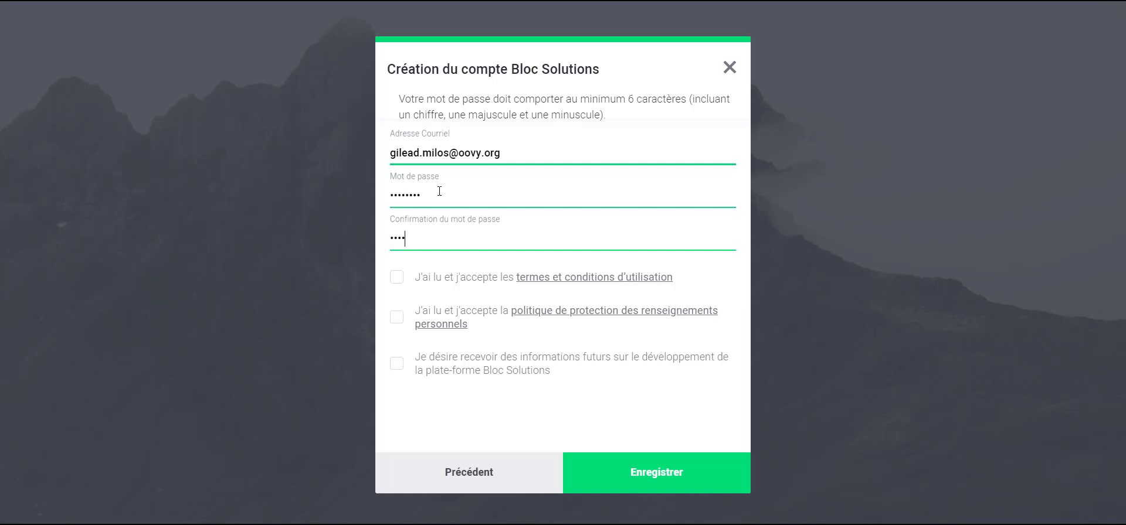
pyautogui.write('••')
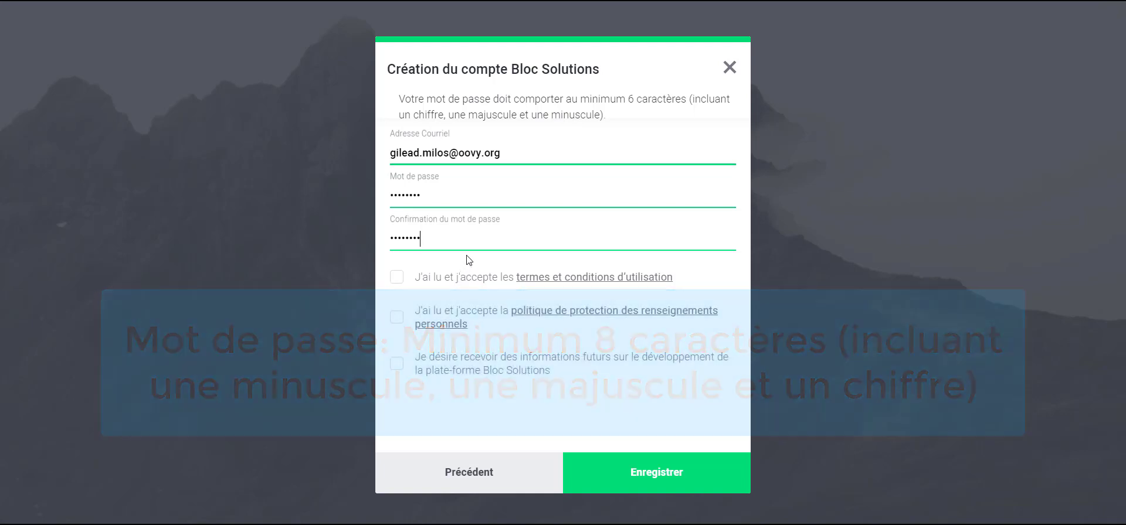
# Accept the terms and privacy policy, opt in to platform news, and submit with Enregistrer.
pyautogui.click(397, 281)
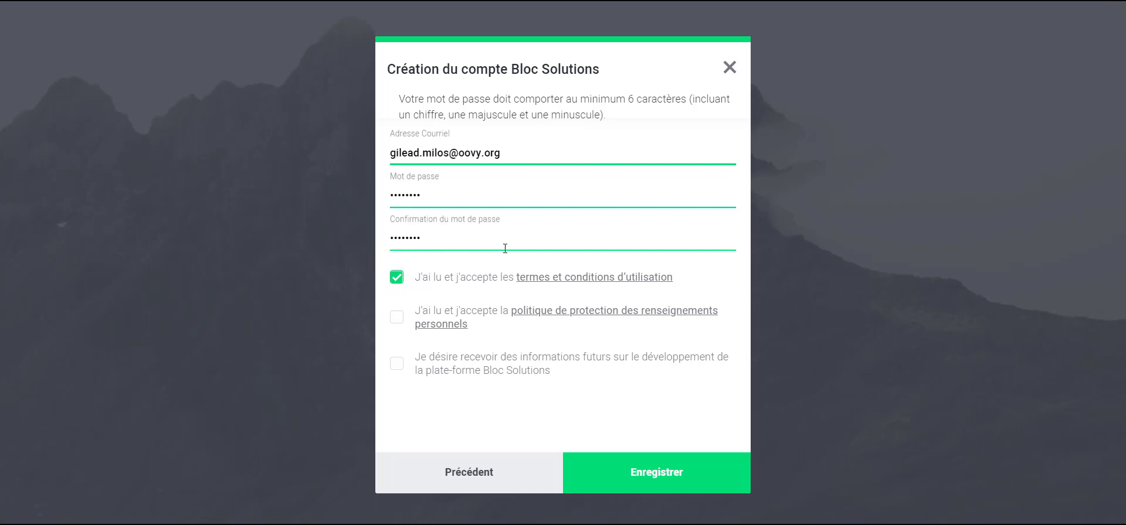
pyautogui.click(397, 319)
pyautogui.click(398, 364)
pyautogui.click(655, 476)
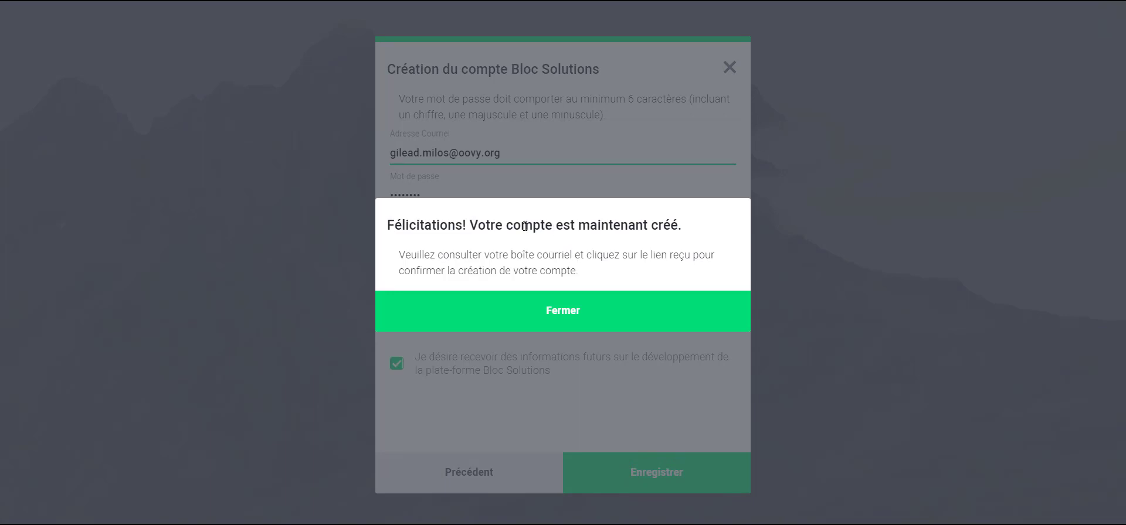
# Close the 'Félicitations' account-created dialog.
pyautogui.click(570, 315)
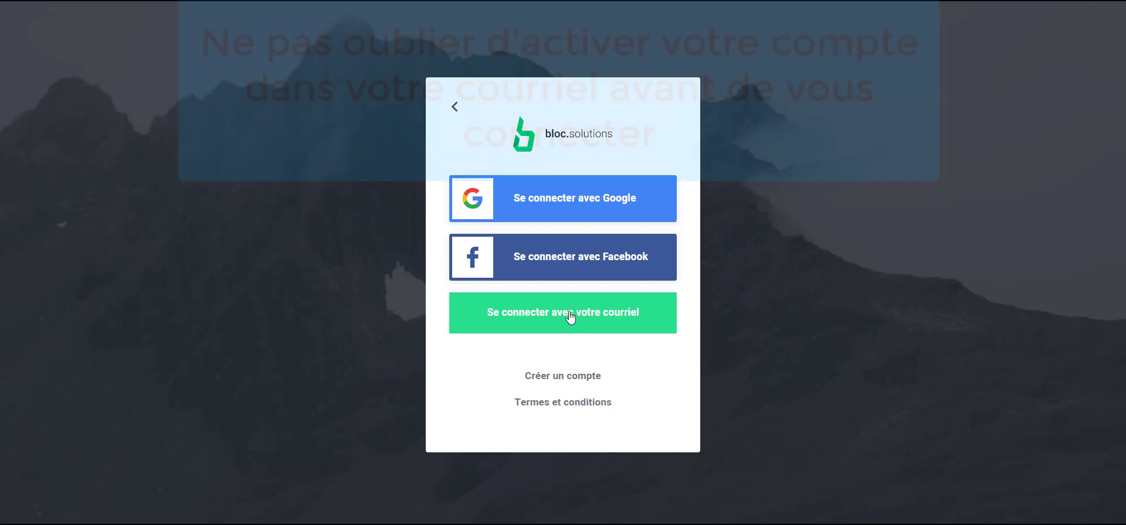
# In TempMailAddress, open the 'Vérification de courriel' email and follow 'ACTIVATION DE VOTRE COMPTE'.
pyautogui.moveTo(572, 444)
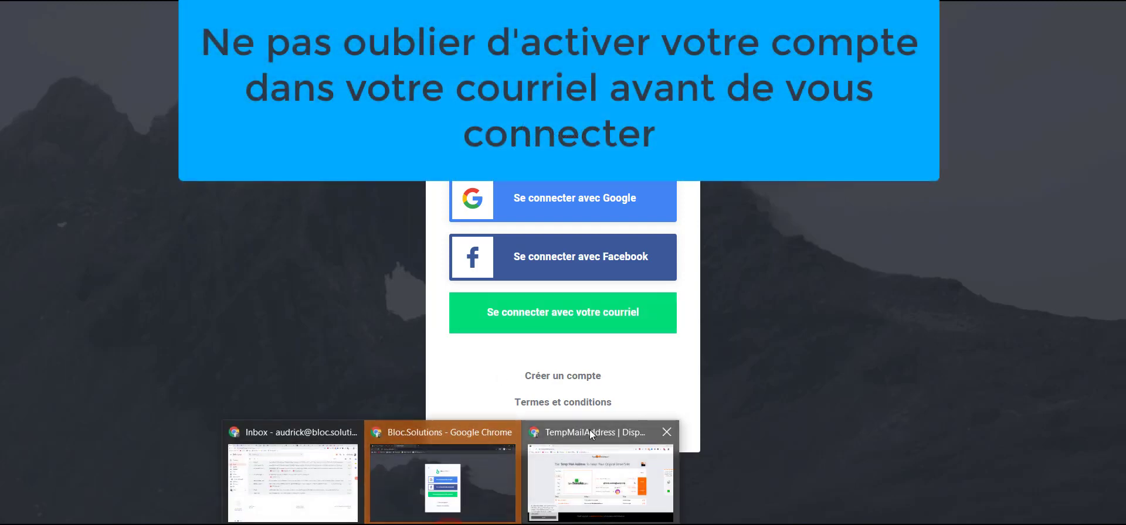
pyautogui.click(589, 431)
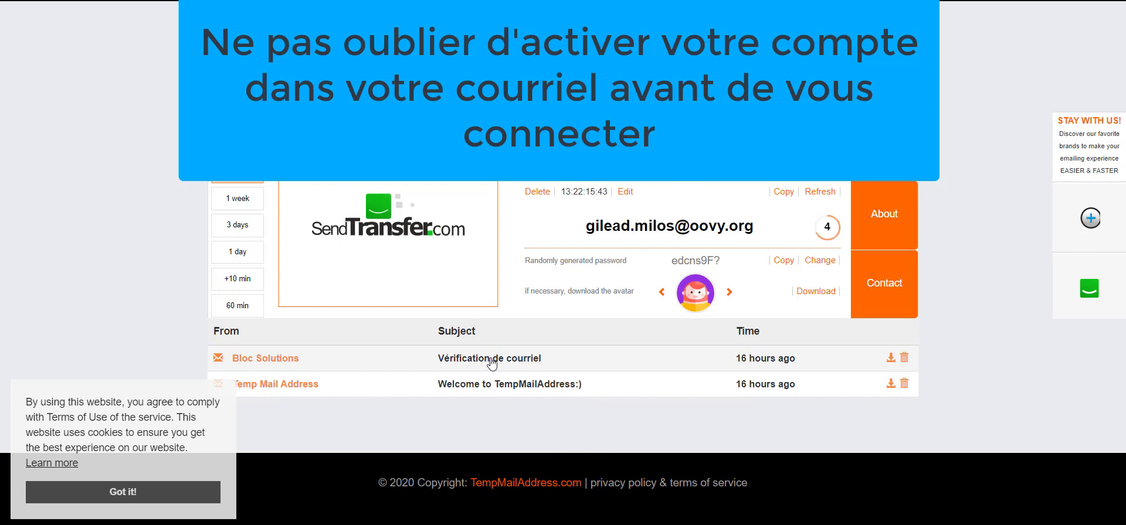
pyautogui.click(491, 361)
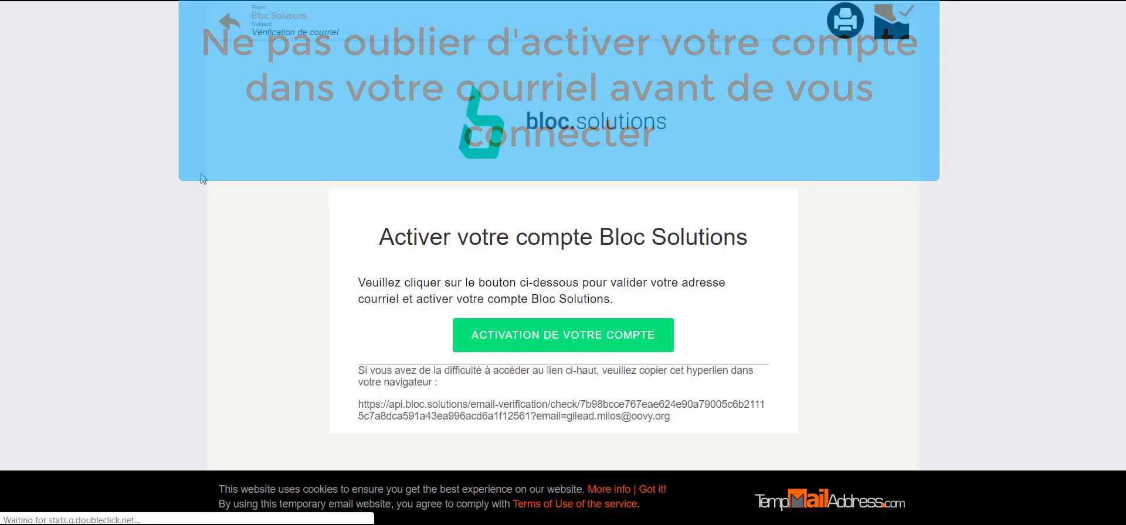
pyautogui.click(566, 342)
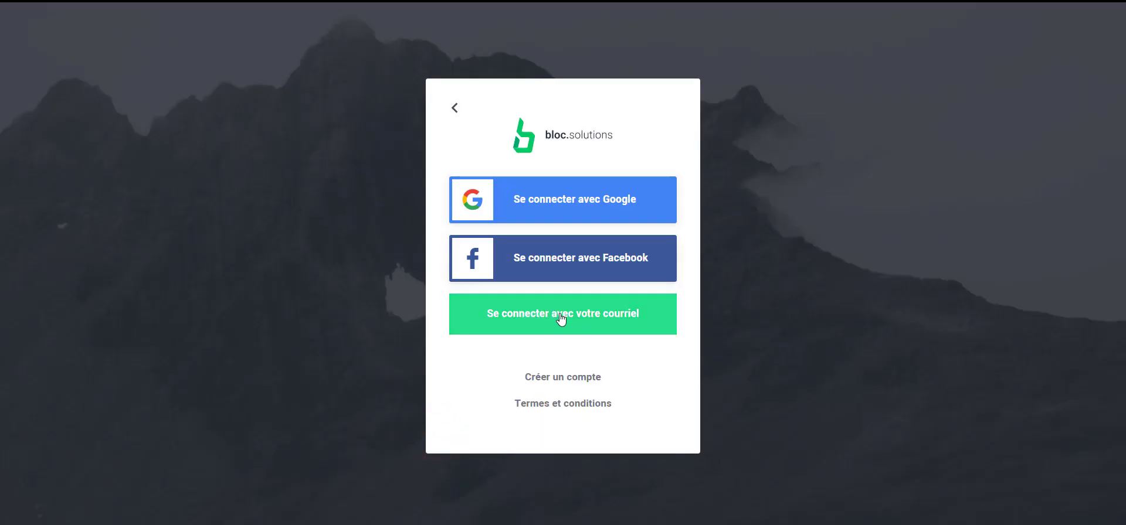
# Sign in by e-mail, entering the new account's e-mail address and password, then submit.
pyautogui.click(561, 317)
pyautogui.click(513, 197)
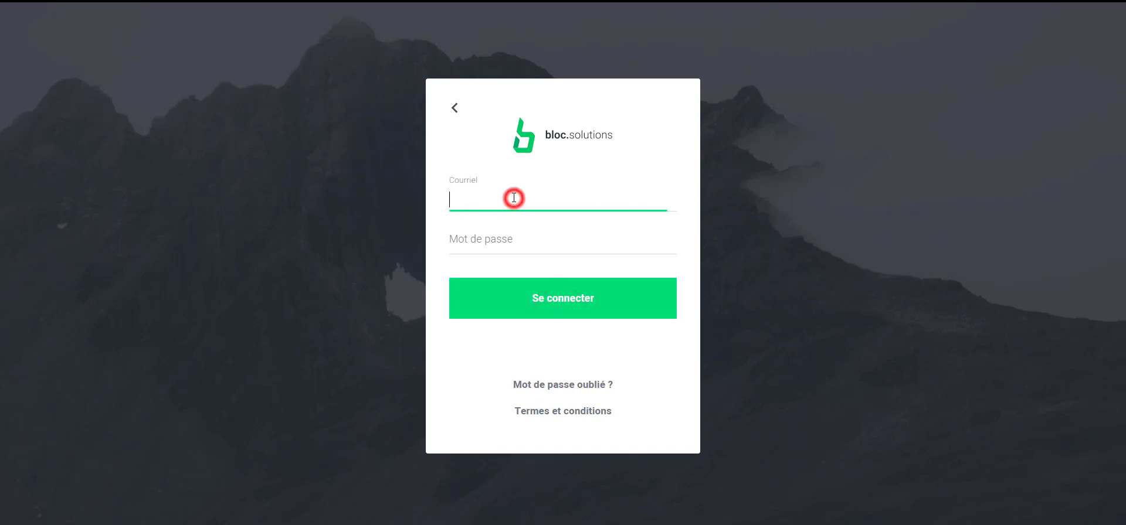
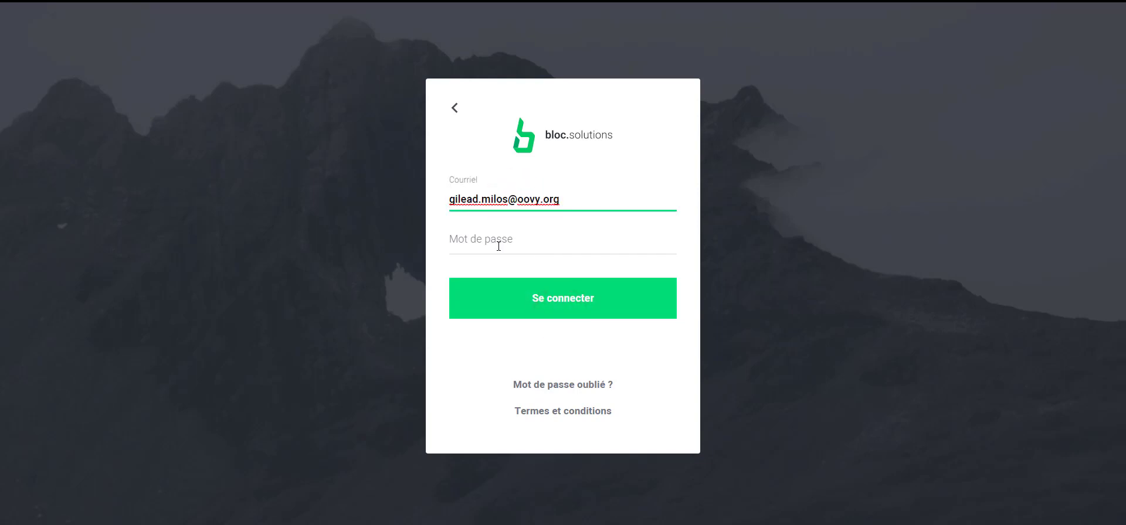
pyautogui.click(499, 242)
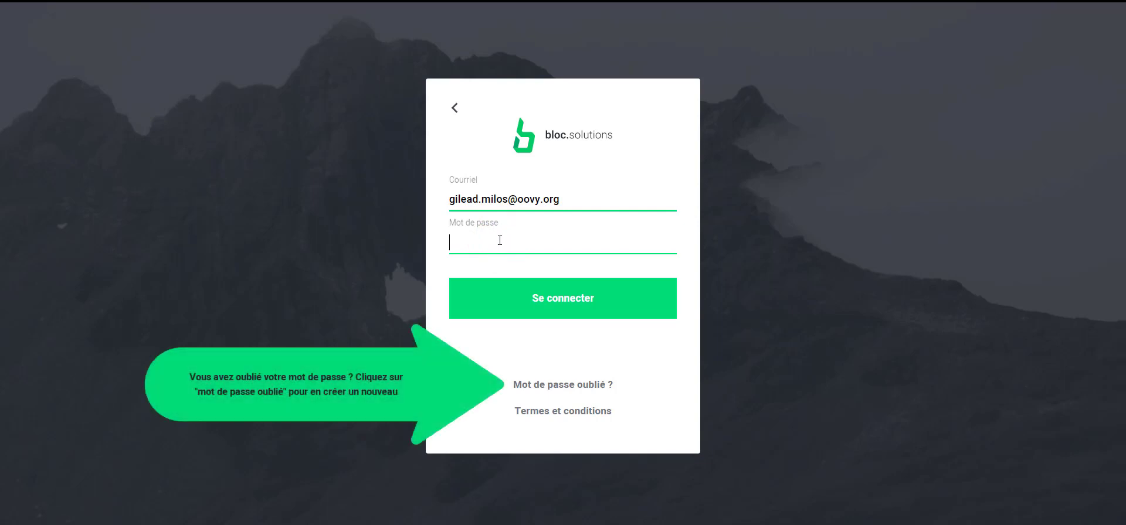
pyautogui.write('********')
pyautogui.click(569, 303)
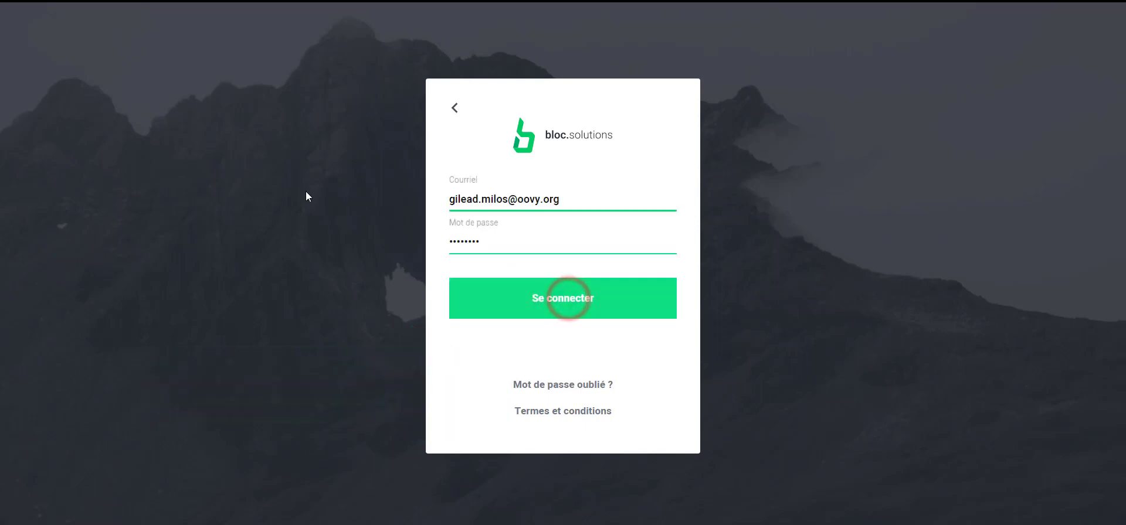